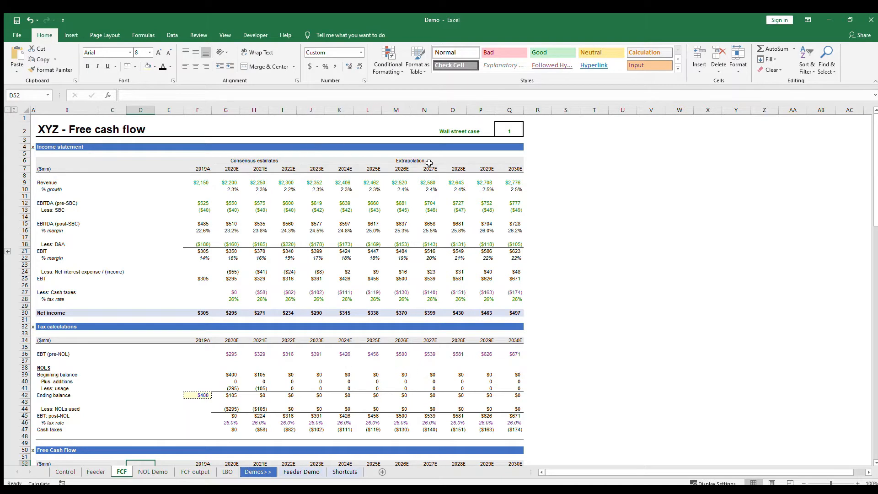
- Examine the 2019A ending NOL balance and the 2020E pre-NOL EBT and NOL usage on the FCF sheet
click(855, 482)
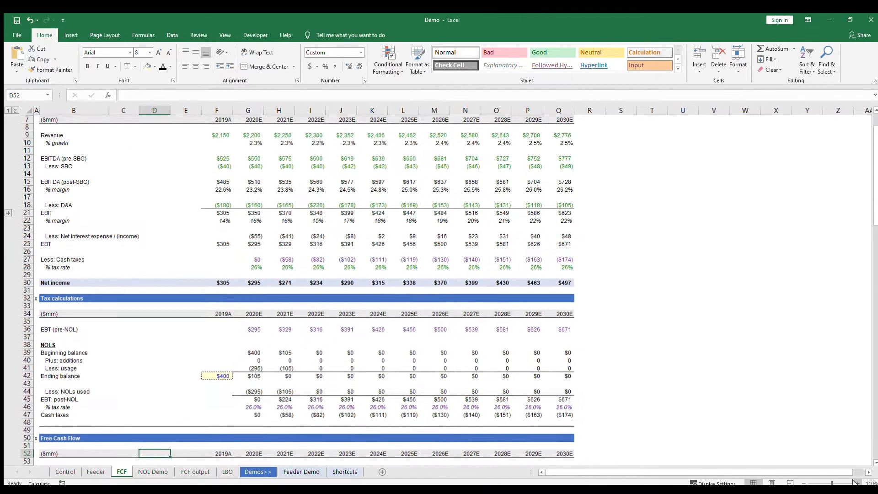
click(855, 482)
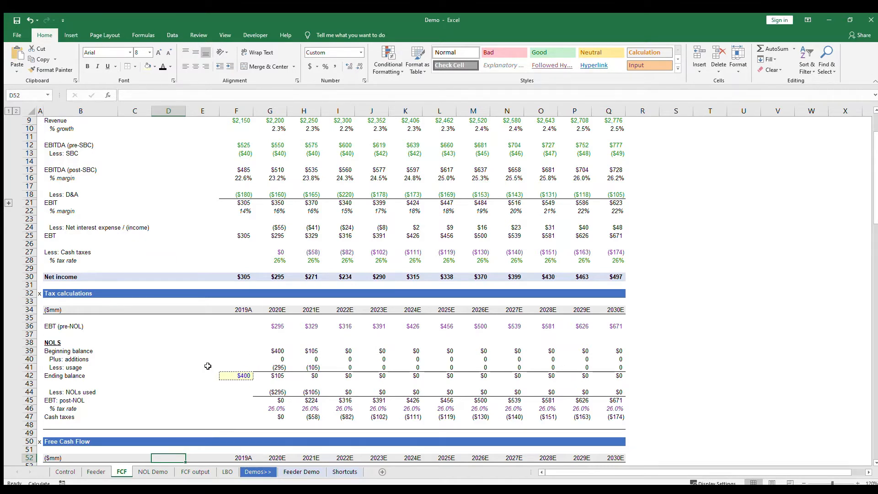
click(226, 377)
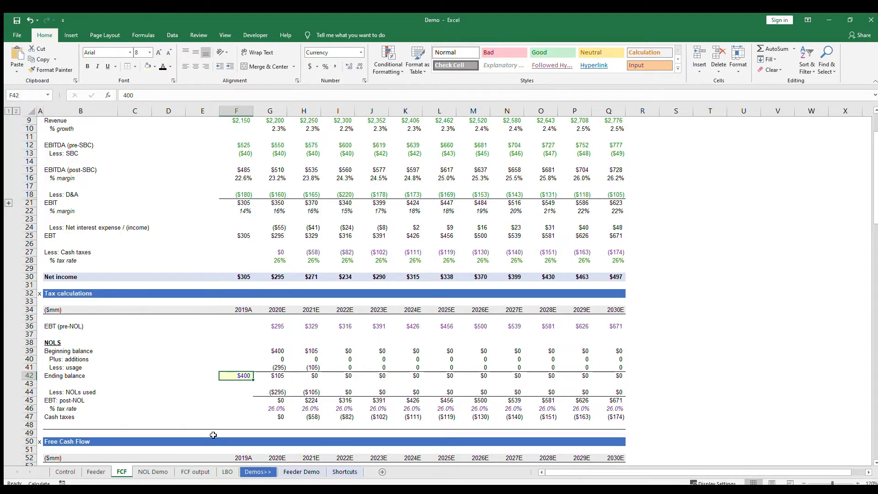
key(Right)
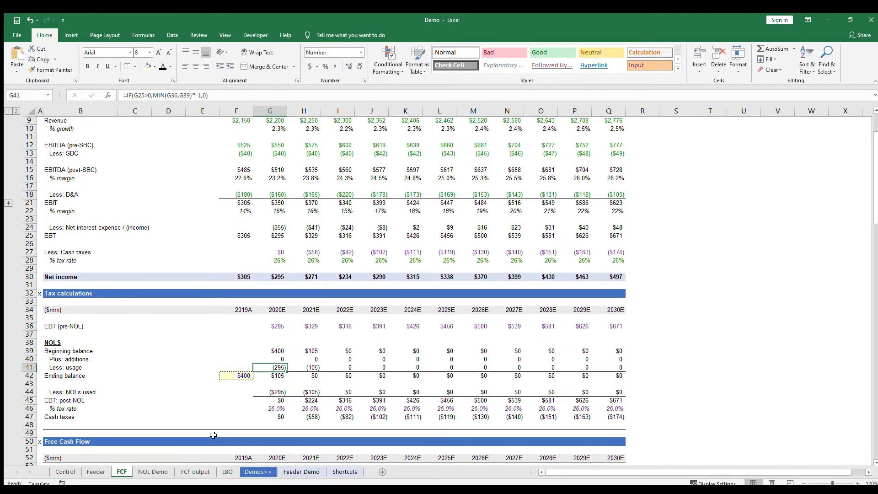
key(Up)
key(Up)
key(Up)
key(Up)
key(Up)
key(Up)
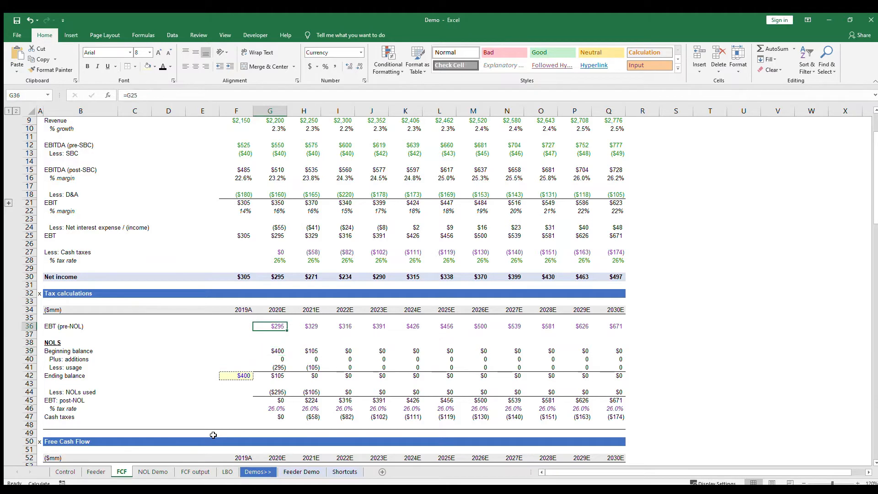
key(Down)
key(Down)
key(Down)
key(Down)
key(Down)
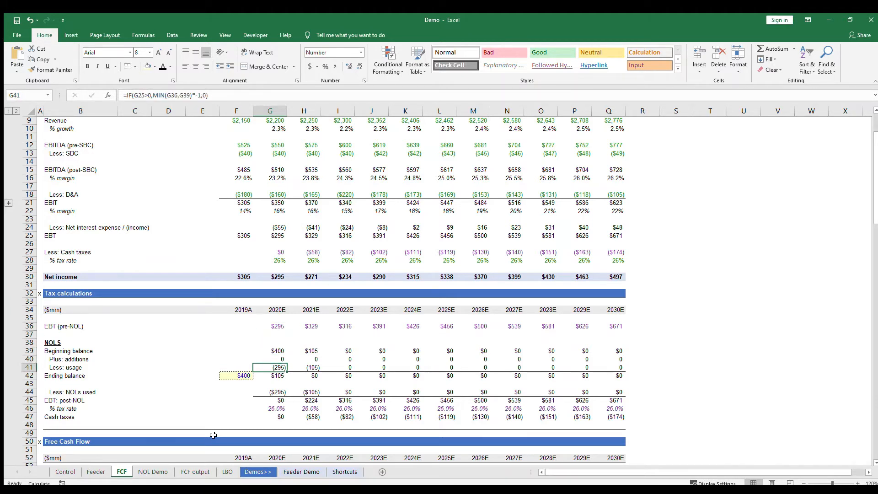
- Review the 2020E formulas for post-NOL EBT, ending NOL balance and cash taxes
key(Down)
key(Down)
key(Down)
key(Down)
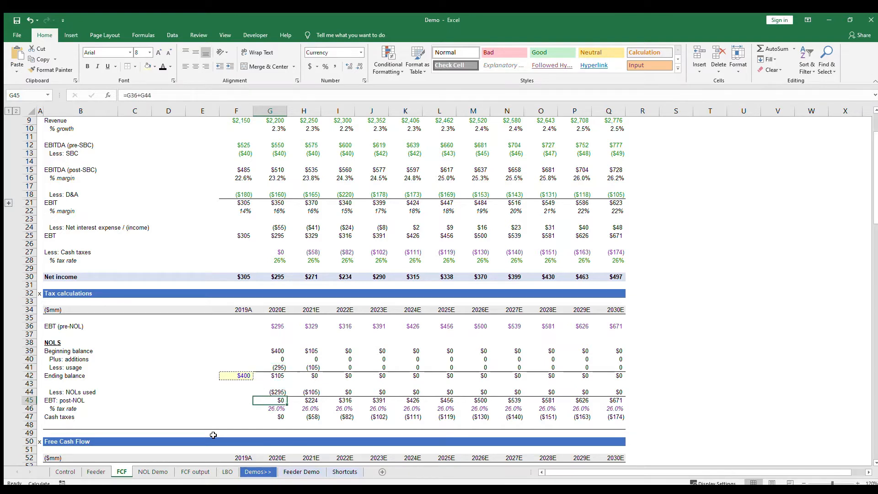
key(F2)
key(Escape)
key(Up)
key(Up)
key(Up)
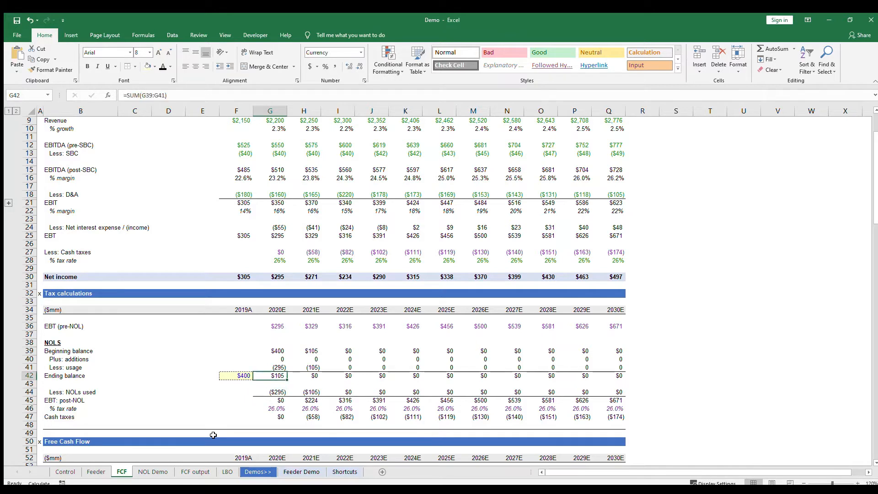
key(F2)
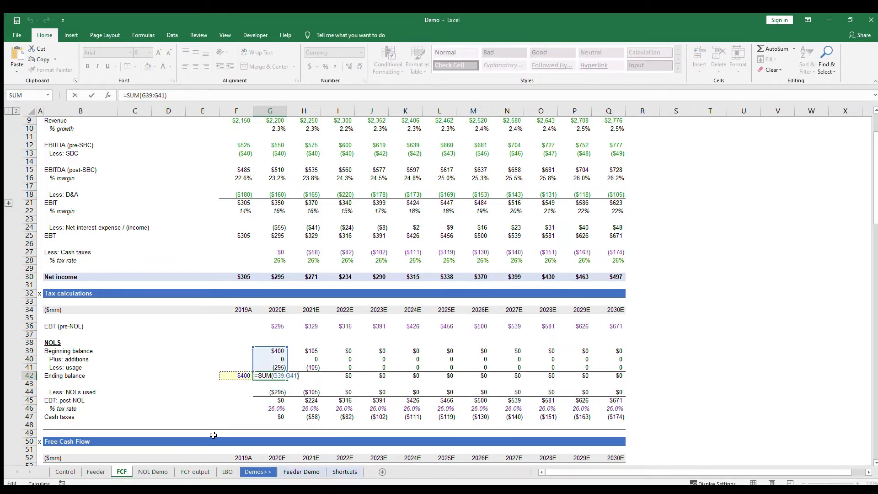
key(Escape)
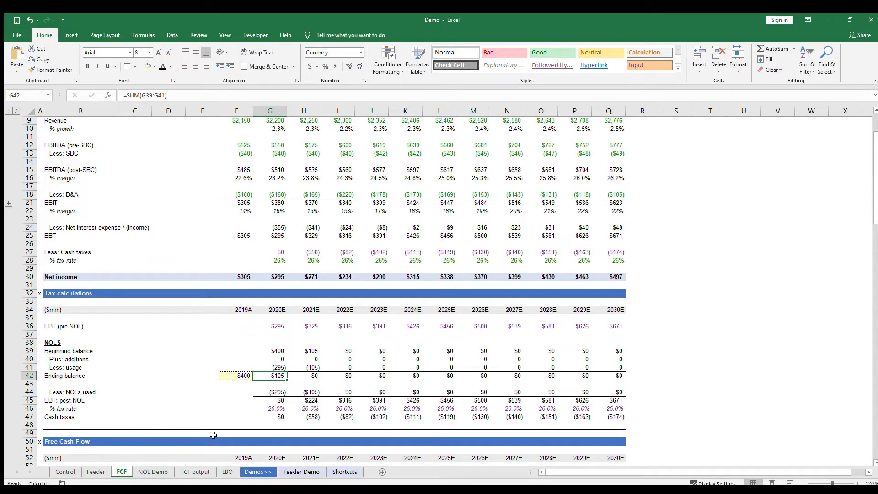
key(Down)
key(Down)
key(Down)
key(Down)
key(Down)
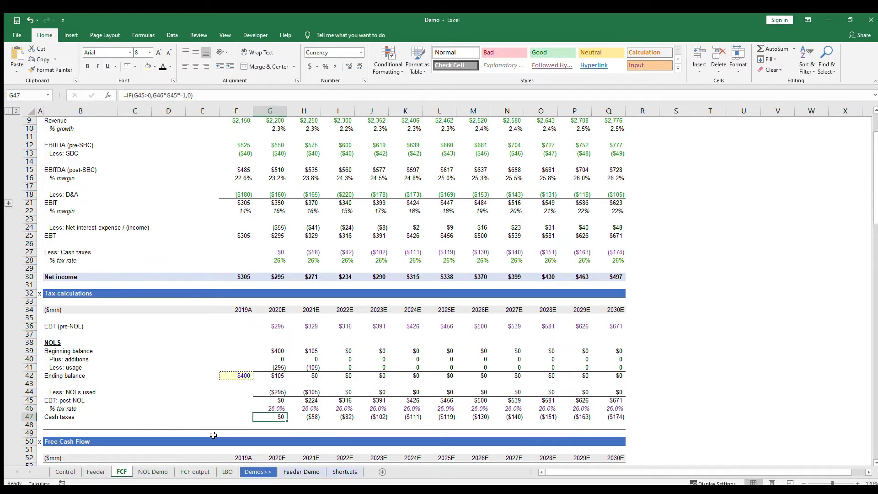
key(Right)
key(Up)
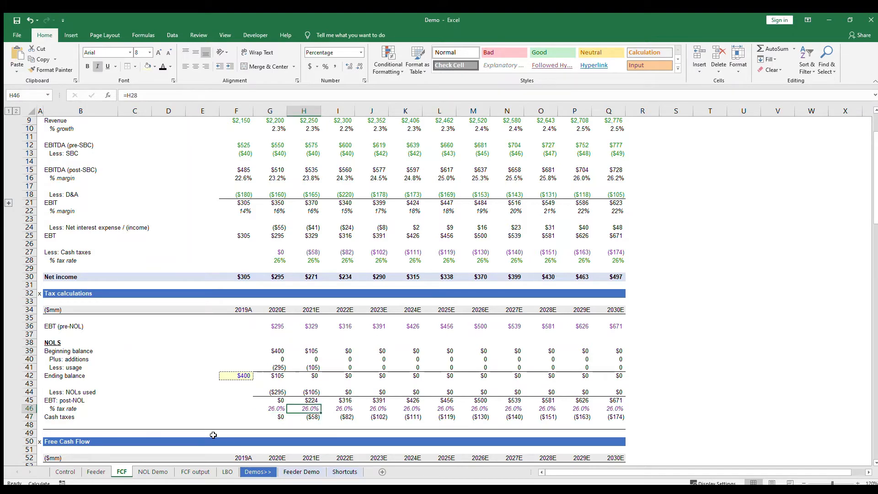
- Trace the 2021E tax calculation from pre-NOL EBT through NOL usage and post-NOL EBT to the cash taxes formula
click(298, 325)
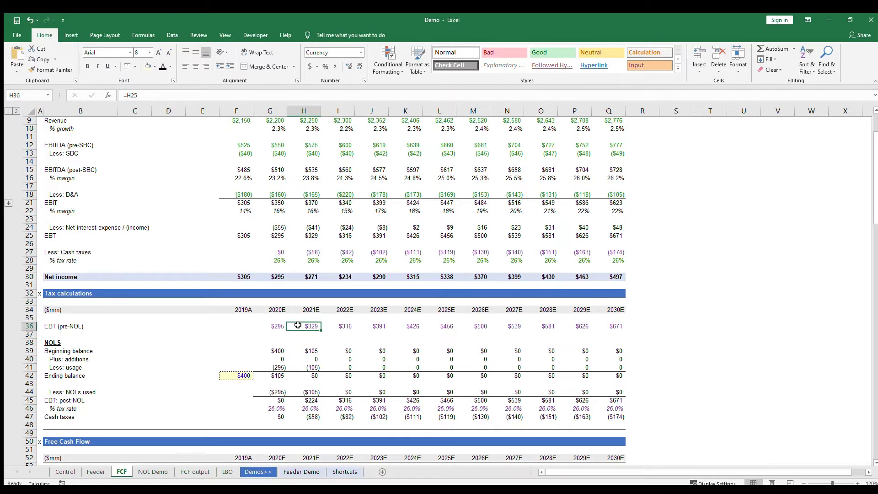
key(Down)
key(Down)
key(Down)
key(Down)
key(Down)
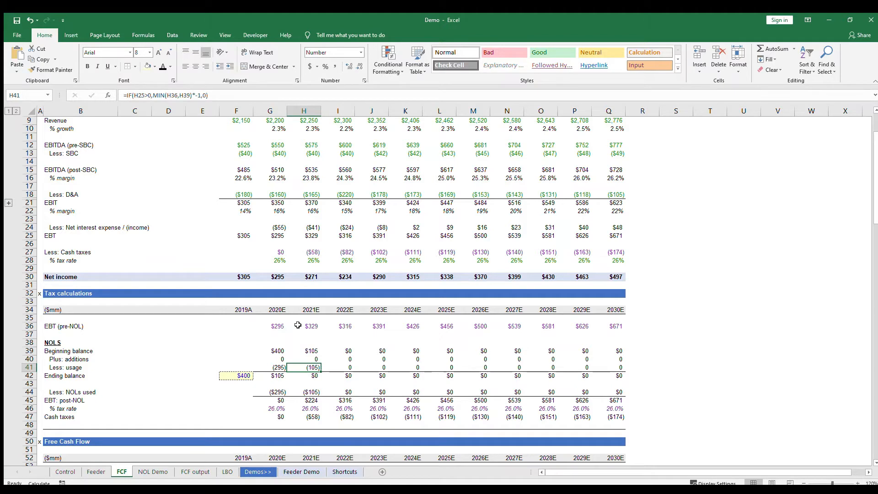
key(Down)
key(Down)
key(Down)
key(Down)
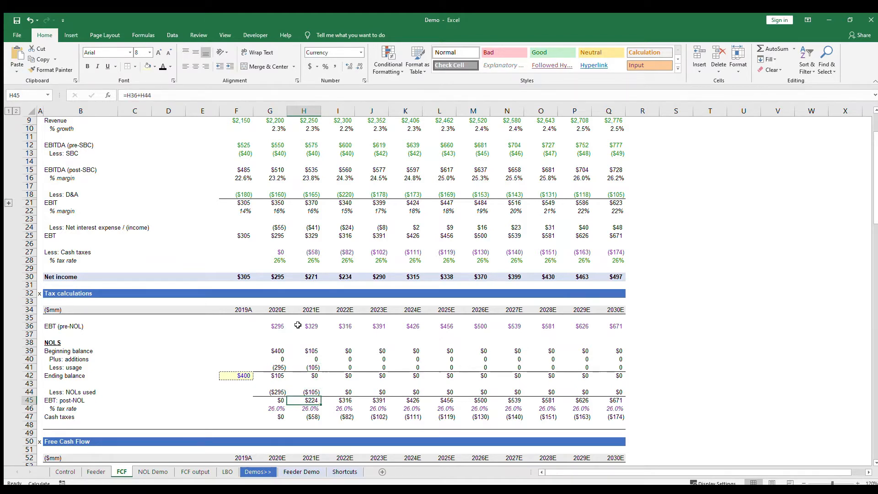
key(Down)
key(Down)
key(Up)
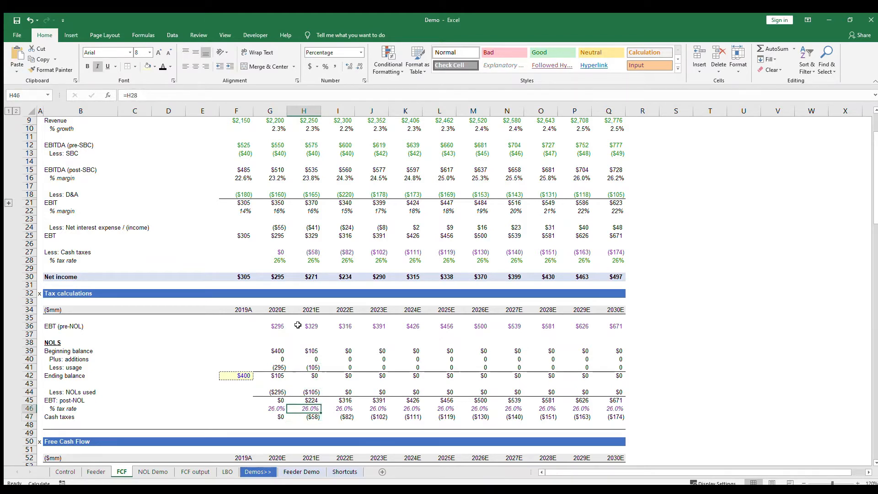
key(Down)
key(F2)
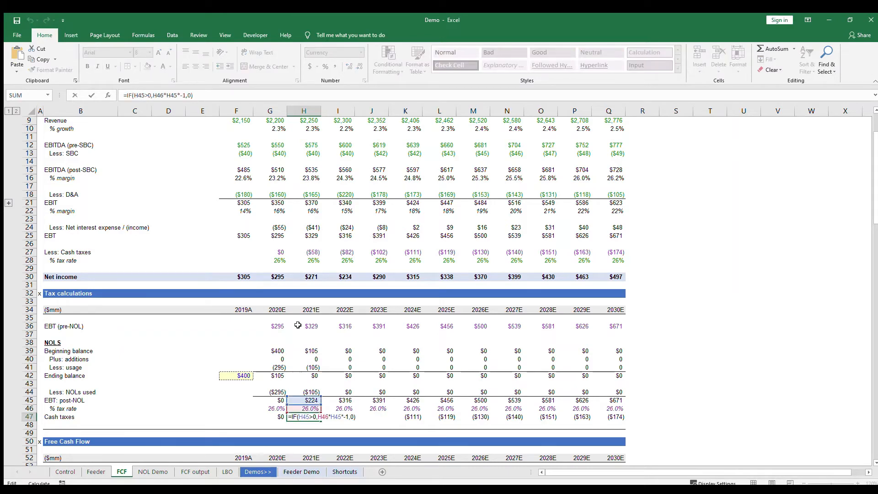
key(Escape)
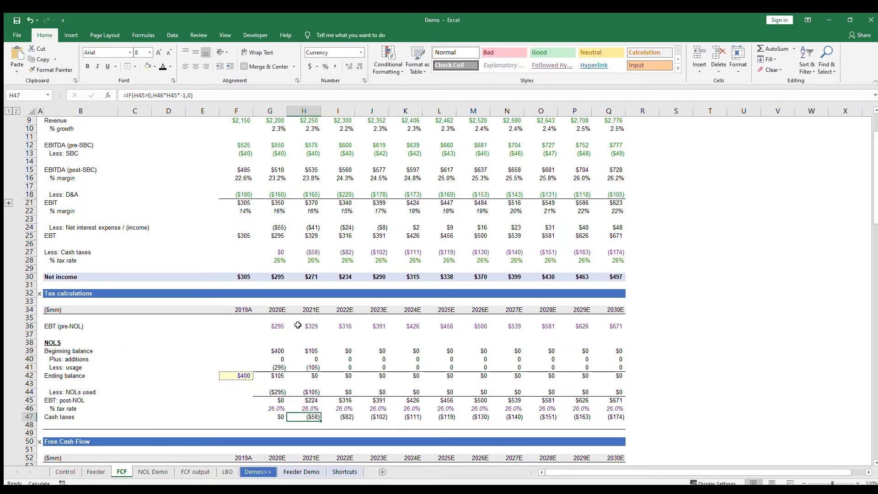
- Overwrite the 2021E EBT in the income statement (H25) with -329
key(Up)
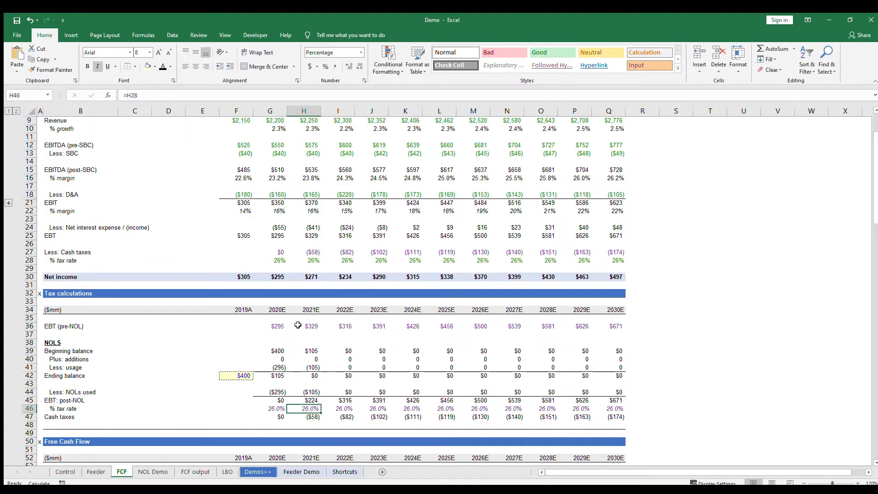
key(Up)
key(Up)
key(Up)
key(Up)
key(Up)
key(Up)
key(Up)
key(Up)
key(Up)
key(Up)
key(Up)
key(Up)
key(Up)
key(Up)
key(Up)
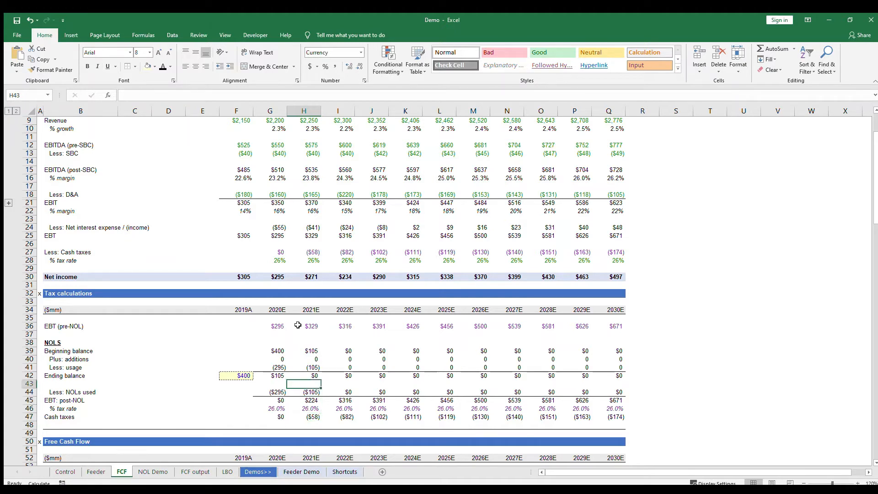
key(Up)
key(Up)
key(Up)
key(Up)
key(Up)
key(Up)
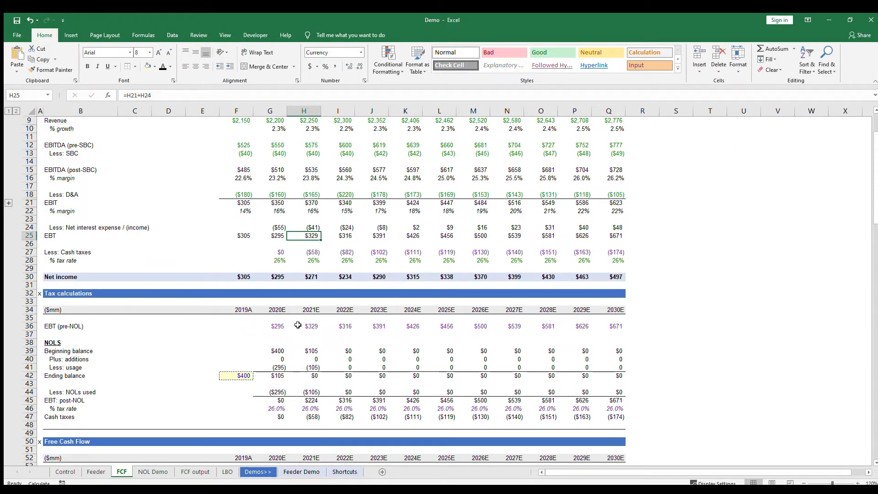
text(-)
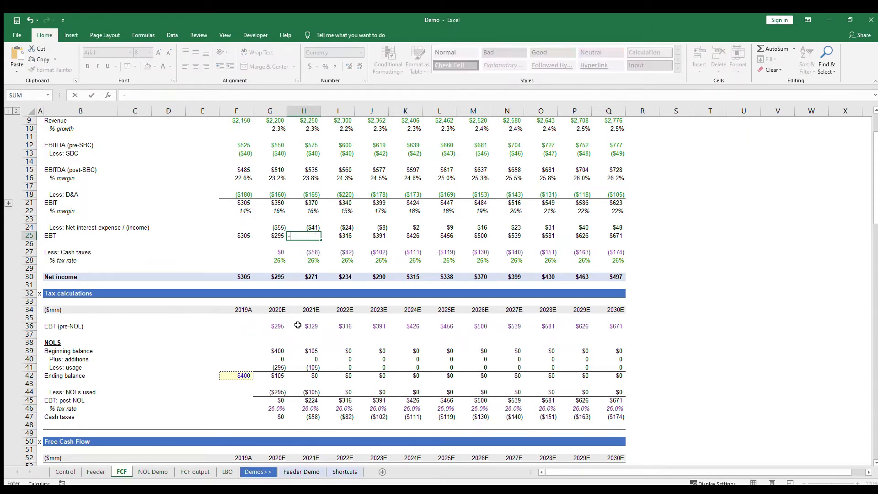
text(329)
key(Return)
- Inspect the 2021E NOL additions and ending balance formulas in the tax calculations section
key(Down)
key(Down)
key(Down)
key(Down)
key(Down)
key(Down)
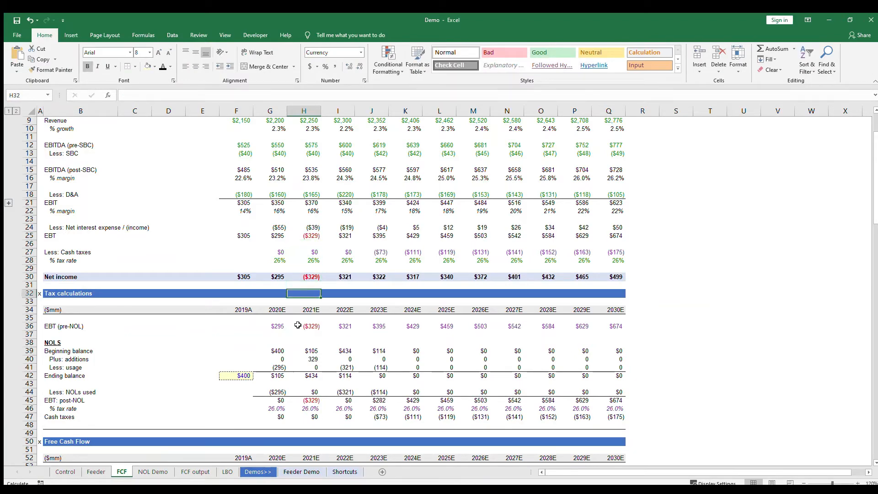
key(Down)
key(Down)
key(Down)
key(Down)
key(Down)
key(Down)
key(Down)
key(Down)
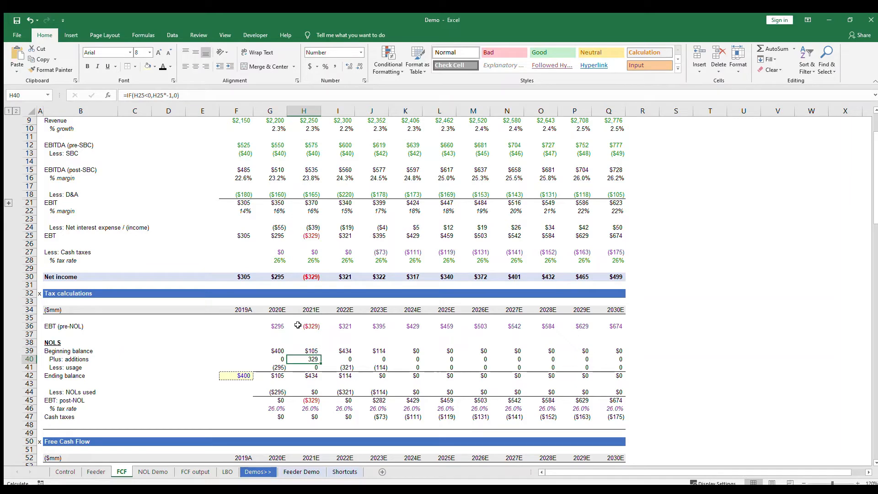
key(Down)
key(Down)
key(alt+equal)
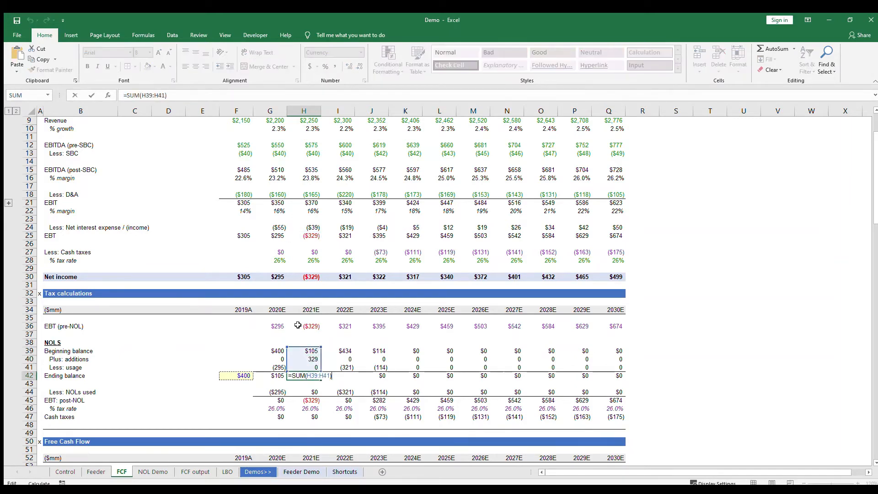
key(ctrl+Return)
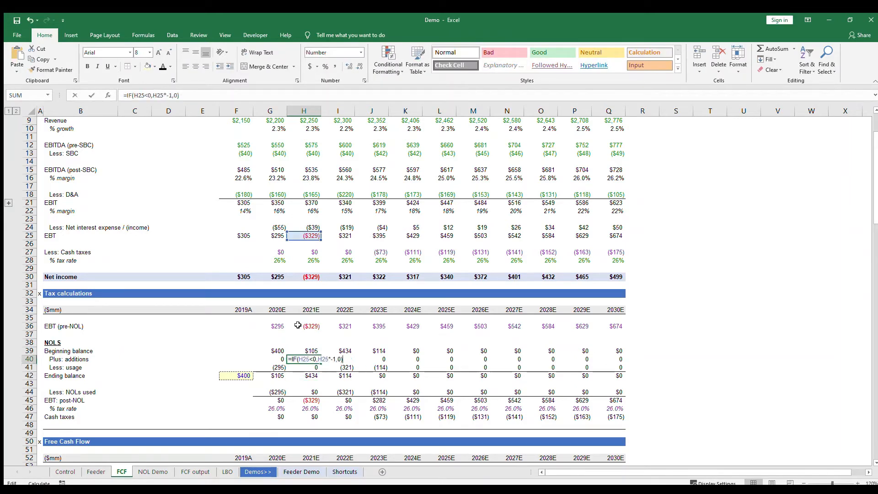
key(F2)
key(Escape)
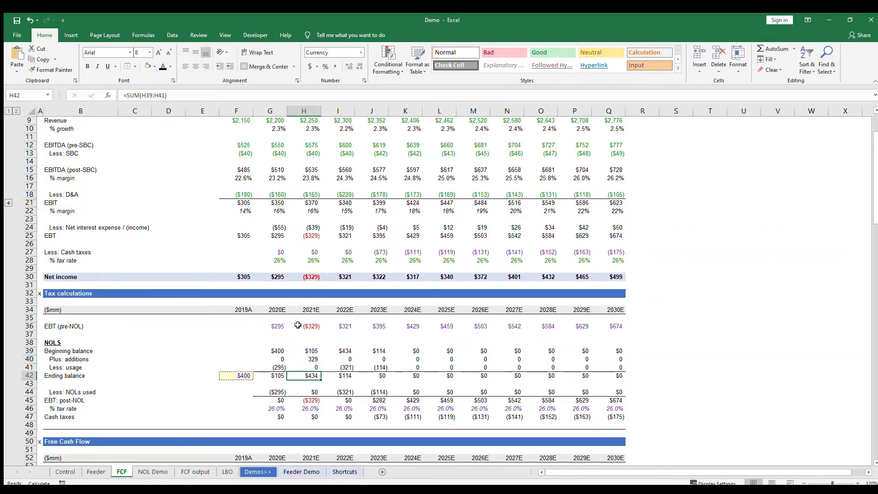
- Inspect the NOL usage formulas for 2022E and 2023E and the 2023E ending balance formula
key(Right)
key(Up)
key(F2)
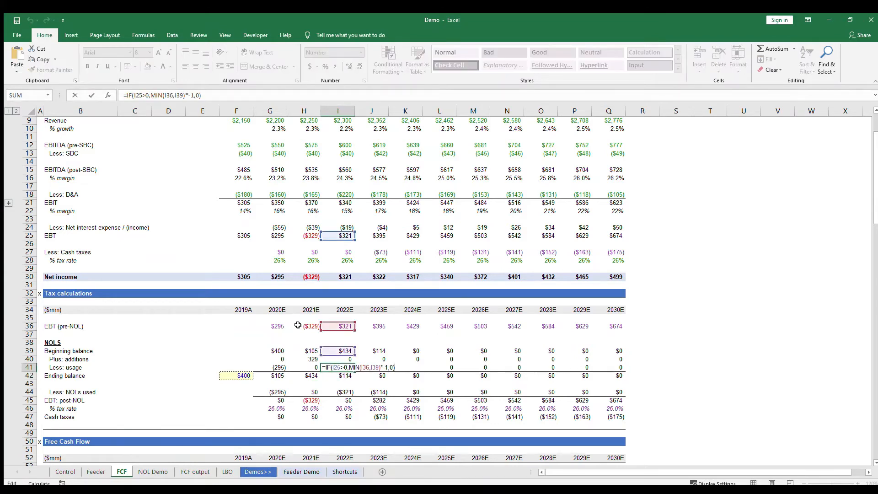
key(Escape)
key(Right)
key(F2)
key(Escape)
key(Down)
key(Up)
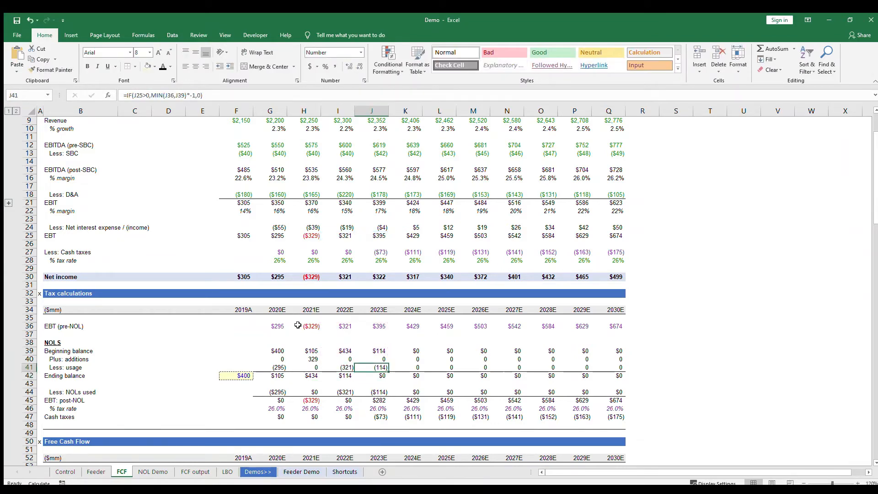
key(Down)
key(F2)
key(Escape)
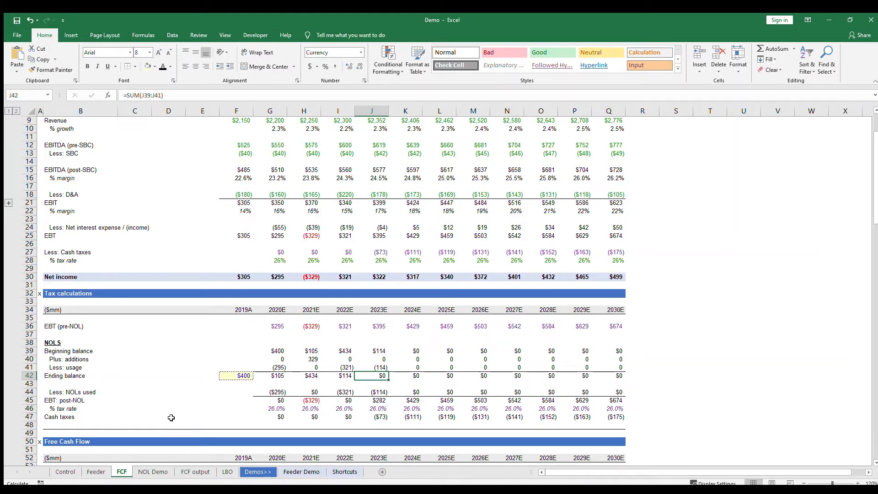
- On the NOL Demo sheet, link the 2020E beginning balance in G39 to the 2019A ending balance with =F42
key(ctrl+Page_Down)
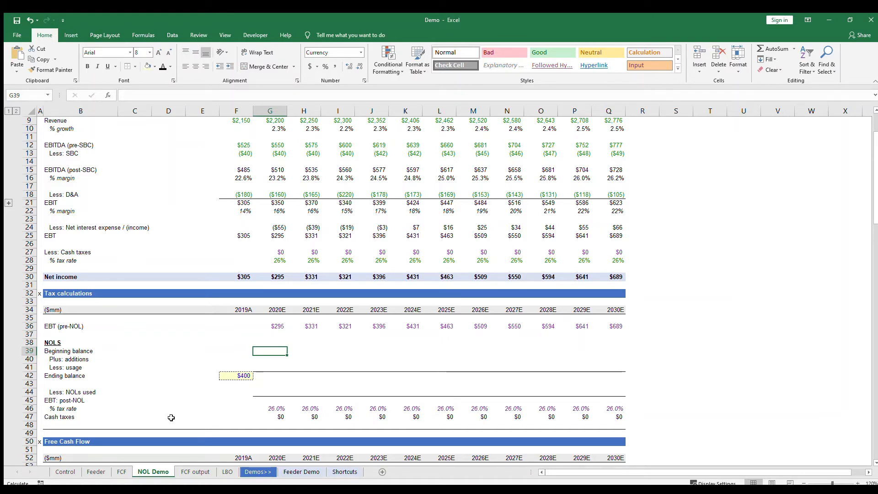
text(=)
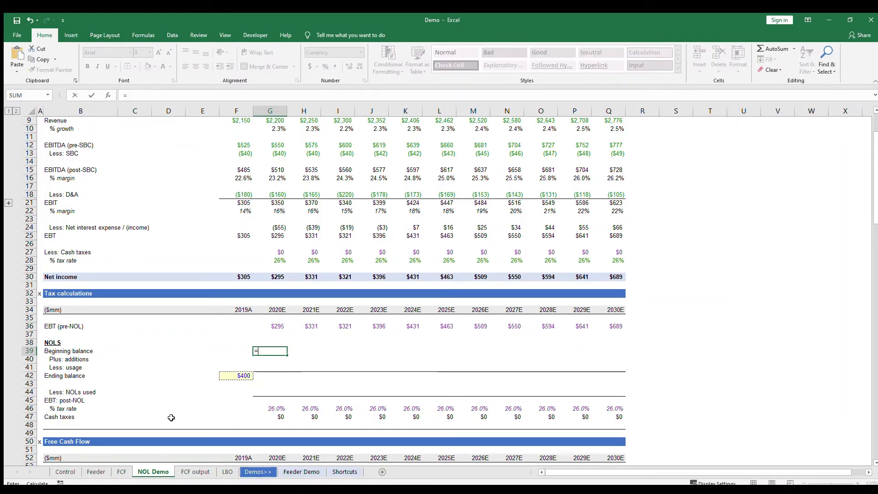
key(Left)
key(Down)
key(Down)
key(Down)
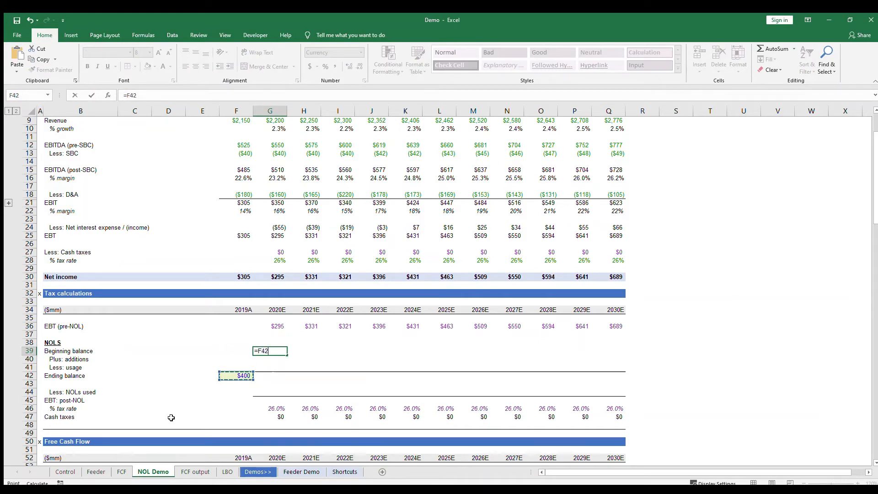
key(Return)
- Enter =IF(G36<0,G36*-1,0) as the 2020E NOL additions formula in G40
text(=)
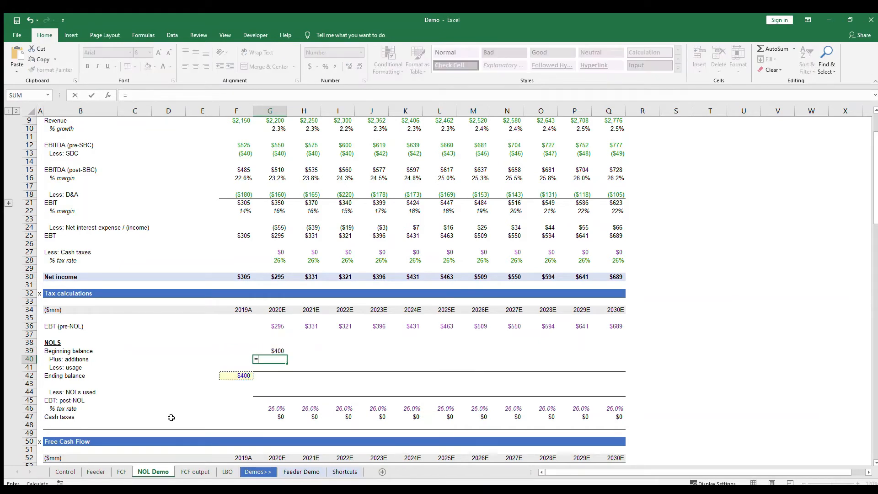
text(if()
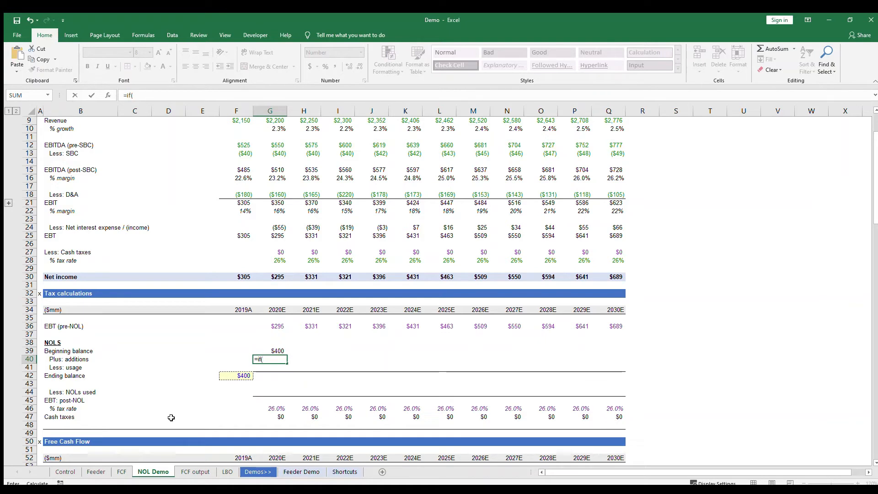
key(Up)
key(Up)
key(Up)
key(Up)
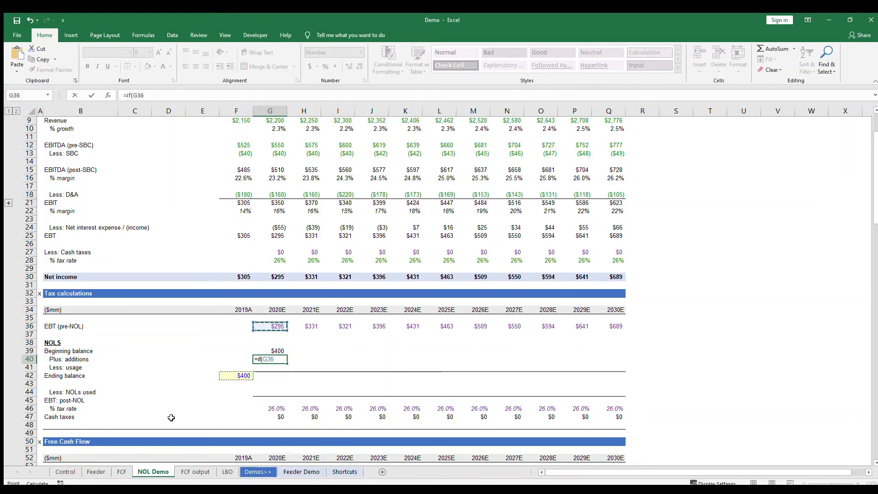
text(,)
key(BackSpace)
text(<0,)
key(Up)
key(Up)
key(Up)
key(Up)
text(*-1)
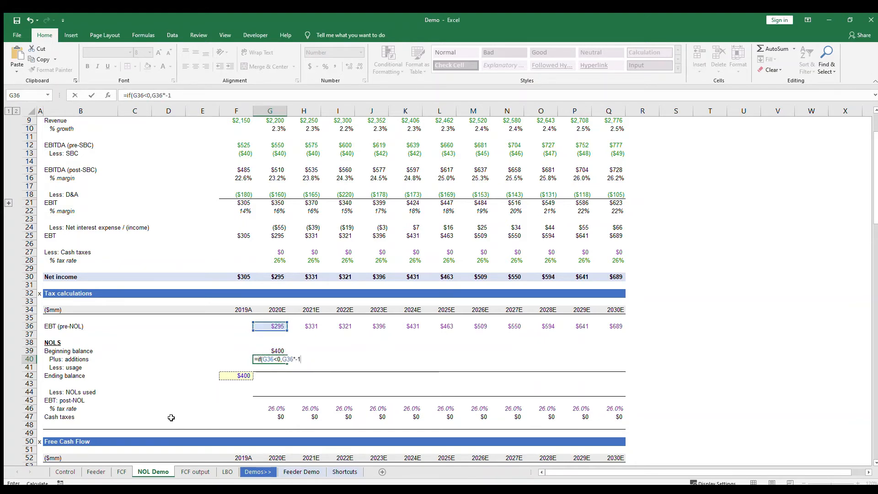
text(,0))
key(Return)
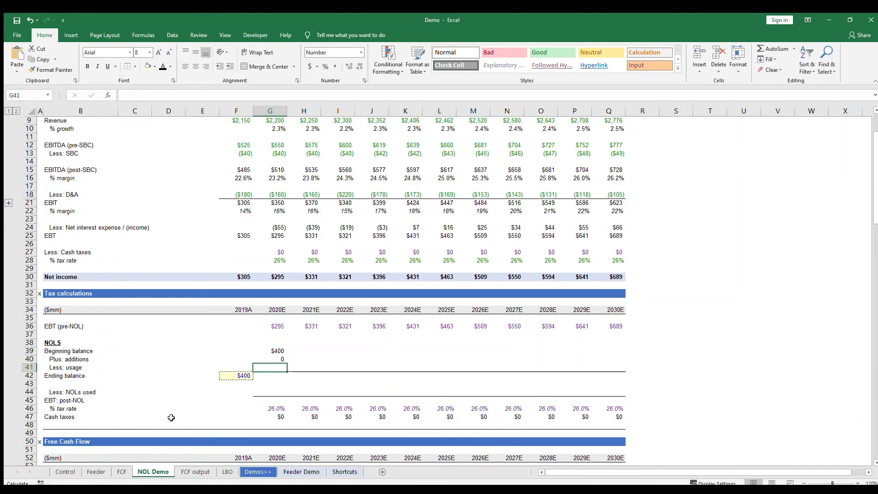
- Enter =IF(G36>0,MIN(G39,G36)*-1,0) as the 2020E NOL usage formula in G41
text(=if()
key(Up)
key(Up)
key(Up)
key(Up)
key(Up)
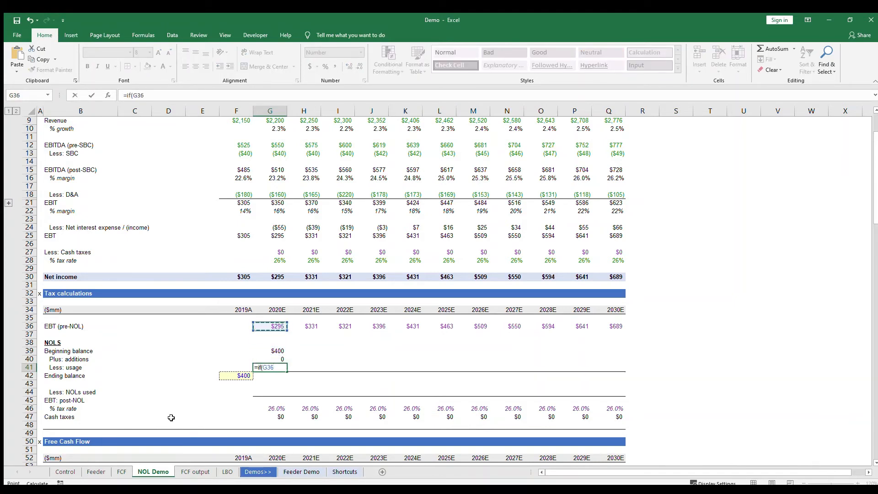
text(>0,)
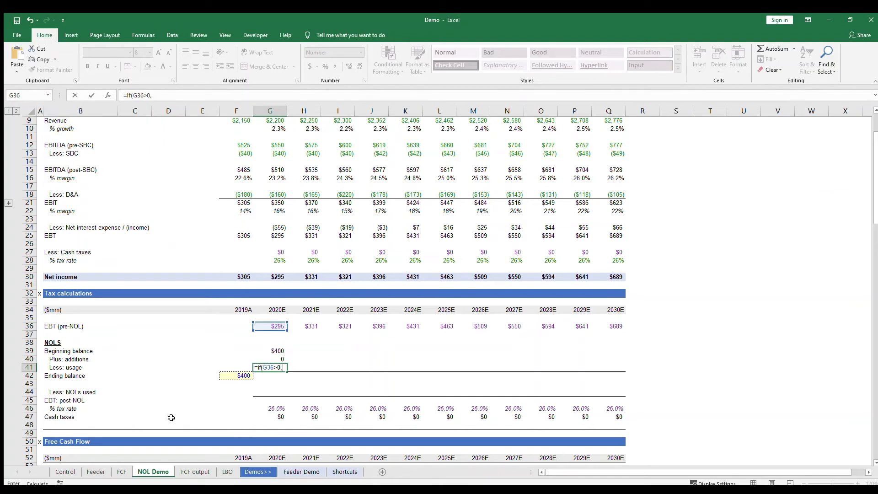
text(mi)
text(()
key(Up)
key(Up)
text(,)
key(Up)
key(Up)
key(Up)
key(Up)
key(Up)
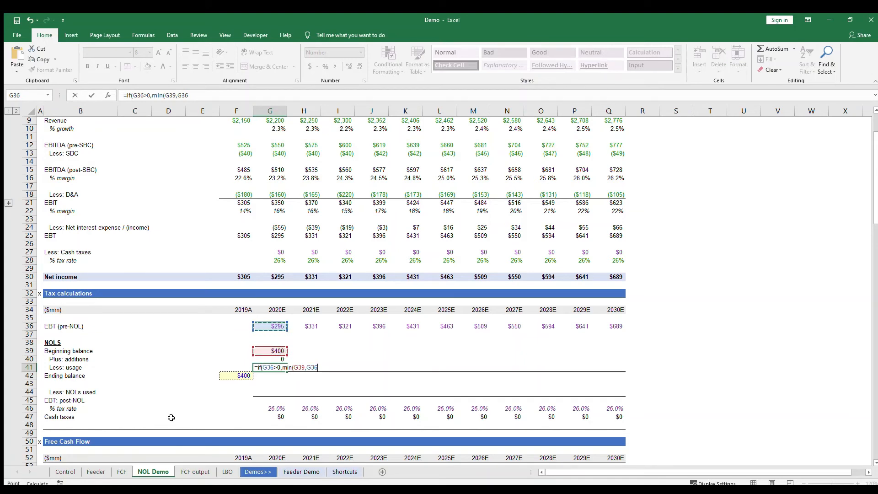
text()*-1,0)
key(Return)
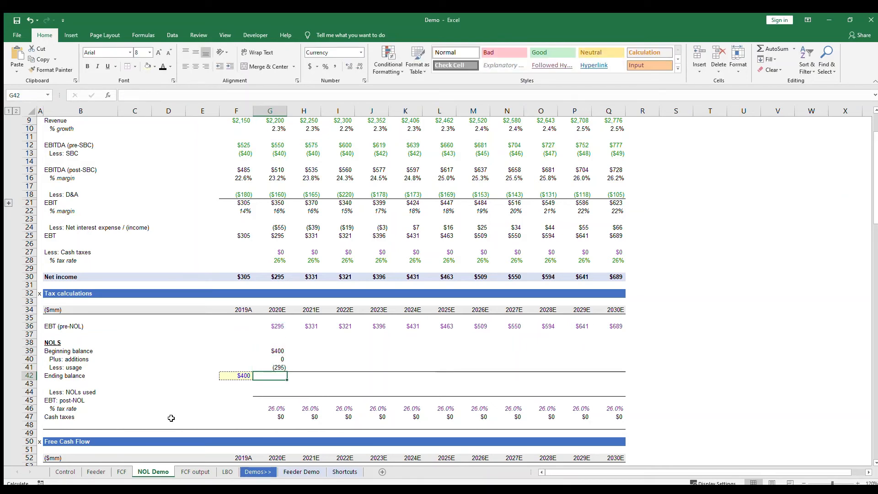
- Calculate the 2020E NOL ending balance in G42 with =SUM(G39:G41)
text(=)
key(alt+equal)
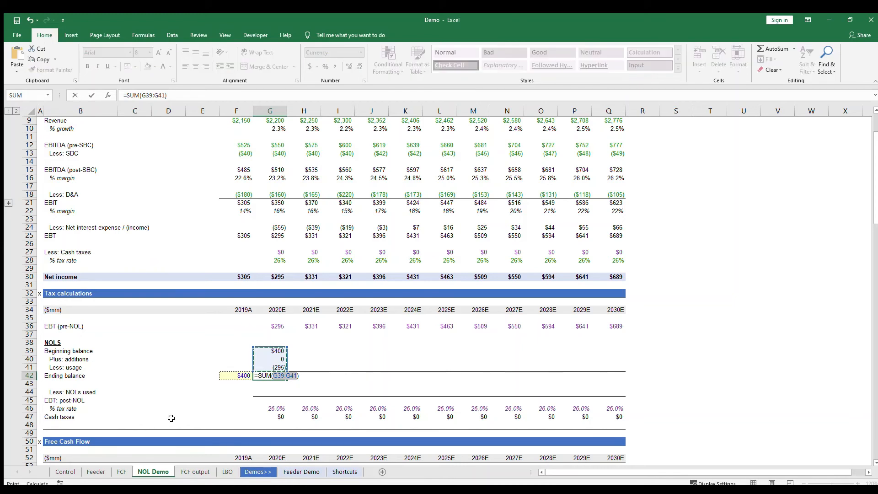
key(Return)
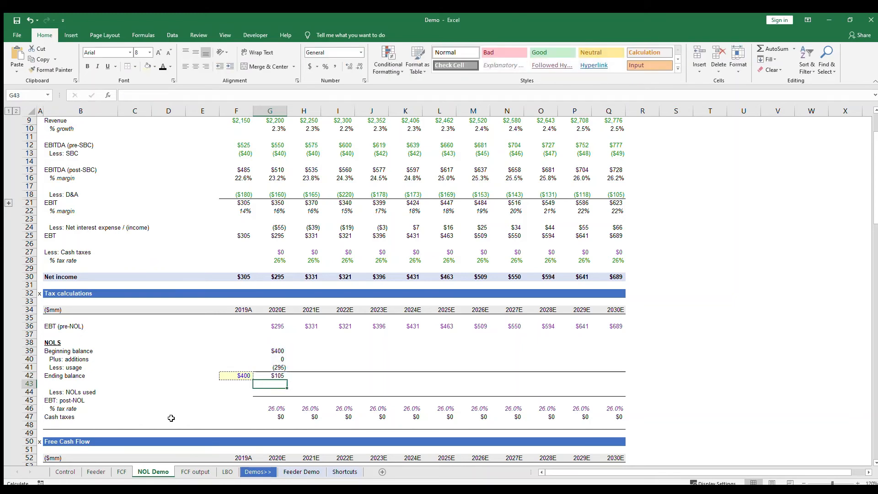
- Link the 2020E NOLs used line in G44 to the NOL usage row with =G41
key(Down)
text(=)
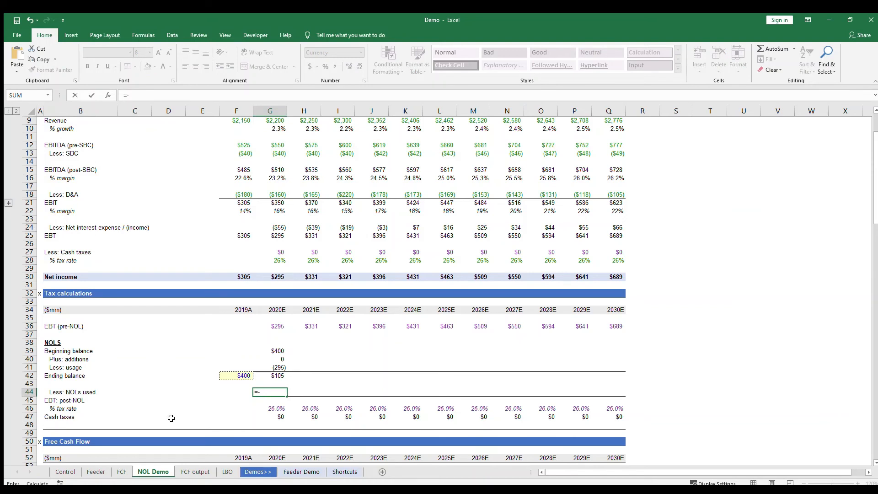
text(-)
key(BackSpace)
key(Up)
key(Up)
key(Up)
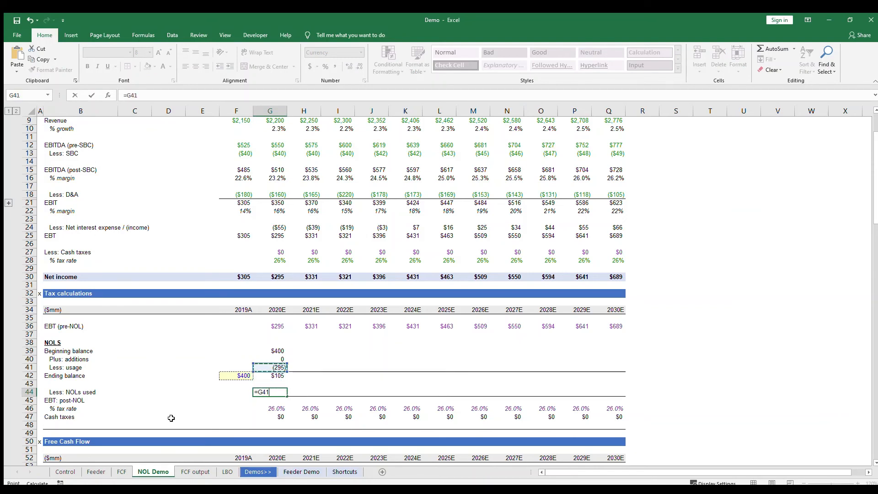
key(Return)
- Calculate the 2020E post-NOL EBT in G45 as NOLs used plus pre-NOL EBT with =G44+G36
text(=)
key(Up)
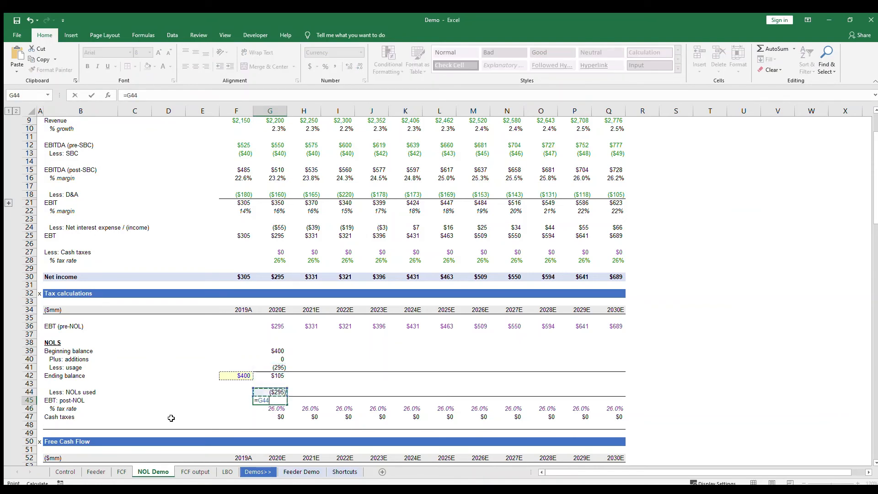
text(+)
key(Up)
key(Up)
key(Up)
key(Up)
key(Up)
key(Up)
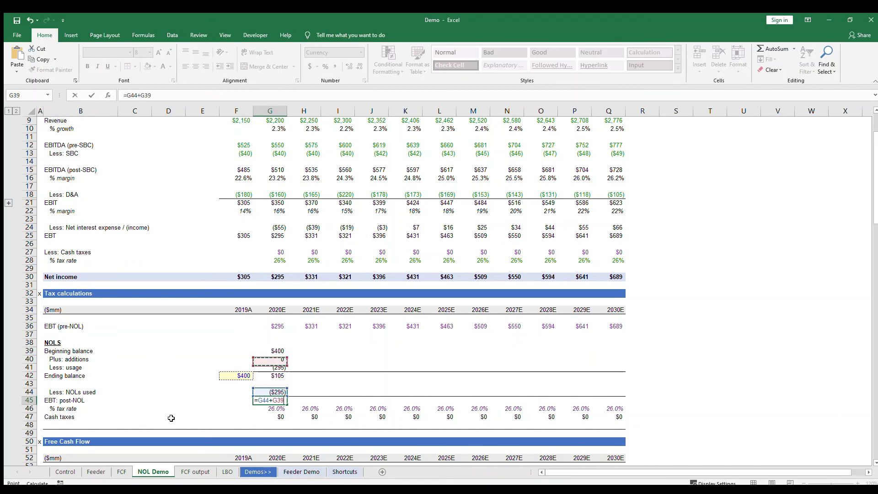
key(Up)
key(Up)
key(Up)
key(Return)
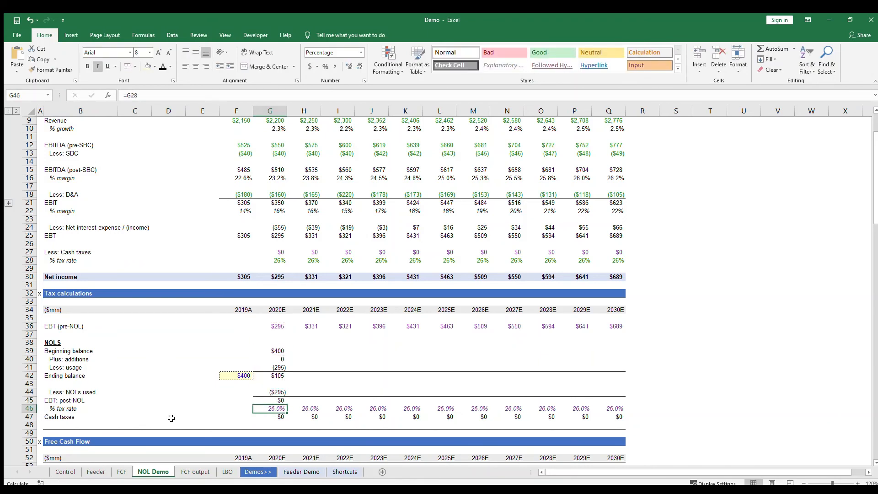
- Inspect the 2020E cash taxes formula in G47
key(Down)
key(F2)
key(Escape)
key(F2)
key(Escape)
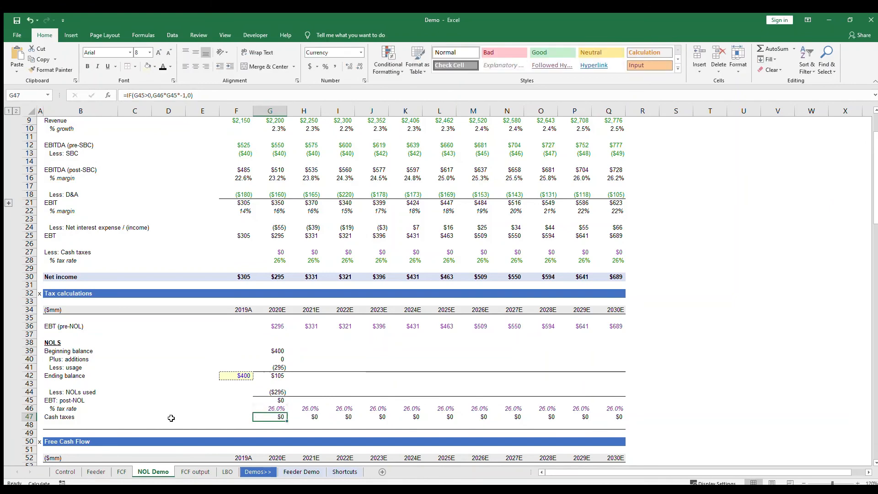
- Fill the 2020E NOL schedule and NOLs used formulas in G39:G44 across to 2030E in column Q
key(Up)
key(Up)
key(Up)
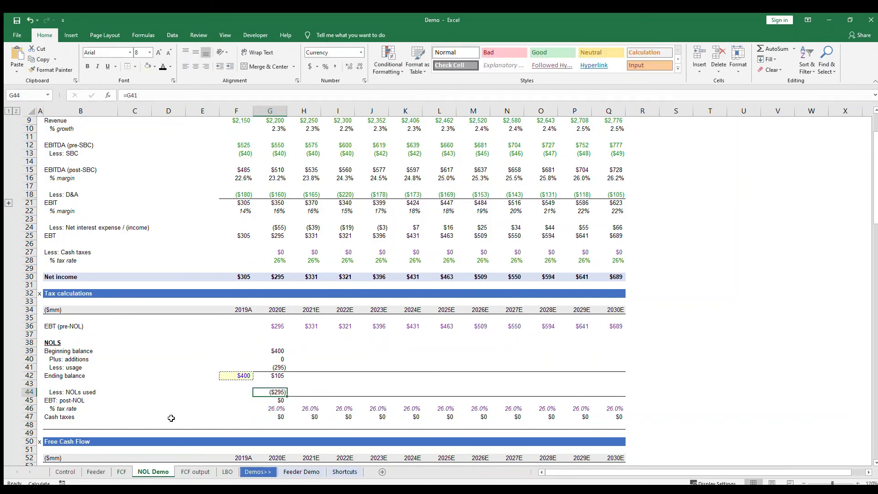
key(shift+Up)
key(shift+Up)
key(shift+Up)
key(shift+Up)
key(shift+Up)
key(shift+Right)
key(shift+Right)
key(shift+Right)
key(shift+Right)
key(shift+Right)
key(shift+Right)
key(shift+Right)
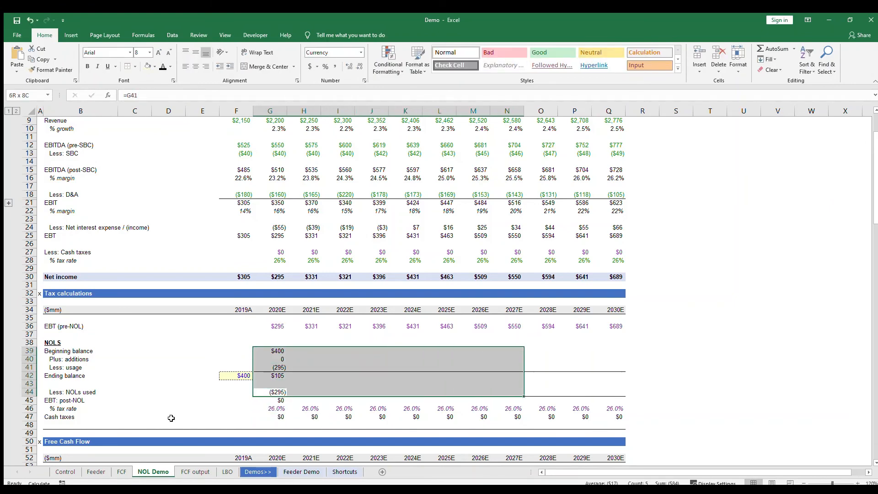
key(shift+Right)
key(shift+Right)
key(shift+Right)
key(ctrl+r)
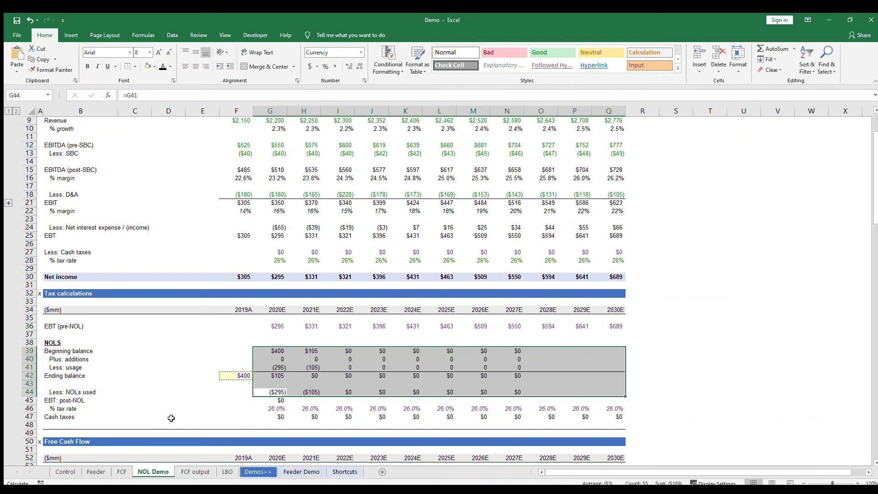
key(Right)
key(Up)
key(ctrl+Up)
key(ctrl+Up)
key(ctrl+Up)
key(ctrl+Down)
key(ctrl+Down)
key(ctrl+Down)
key(Left)
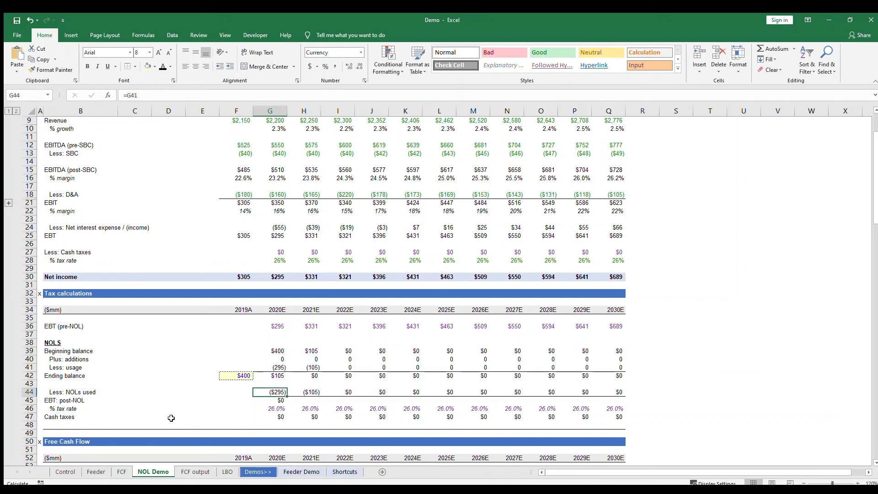
- Fill the 2020E post-NOL EBT formula in G45 across to 2030E in column Q
key(Down)
key(shift+Right)
key(shift+Right)
key(shift+Right)
key(shift+Right)
key(shift+Right)
key(shift+Right)
key(shift+Right)
key(shift+Right)
key(shift+Right)
key(shift+Right)
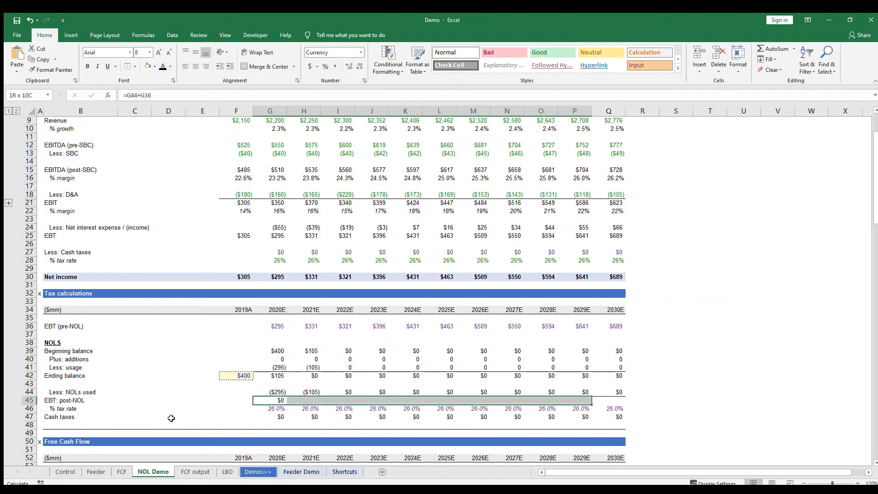
key(ctrl+r)
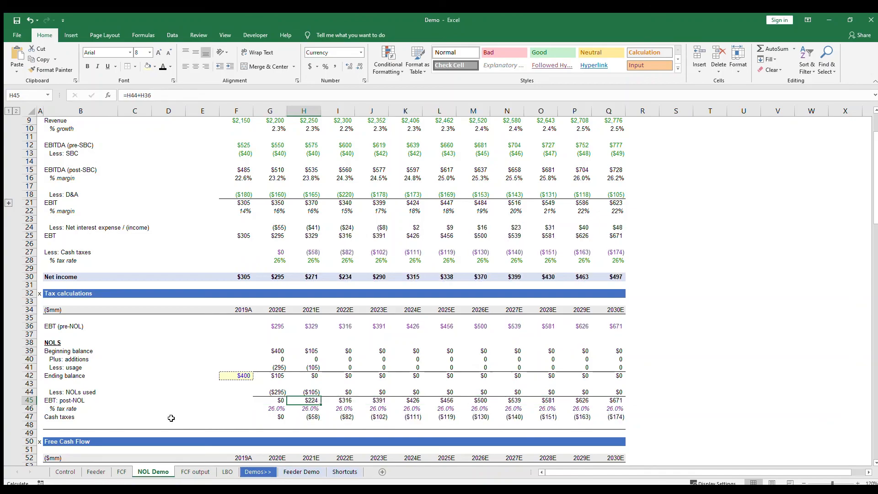